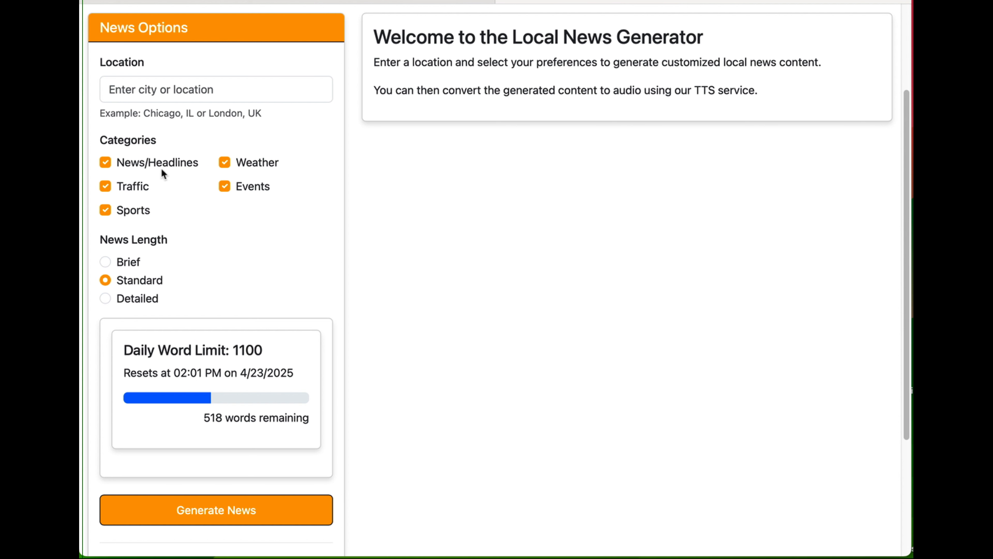
- Generate standard-length local news for San Diego, CA covering headlines, weather, traffic, events and sports
click(226, 188)
scroll(357, 301, down, 3)
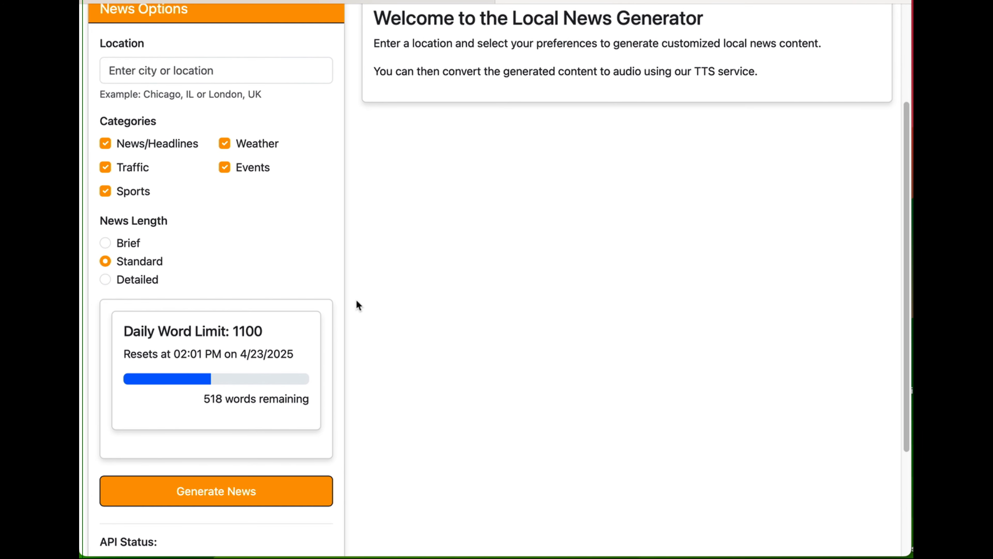
click(205, 499)
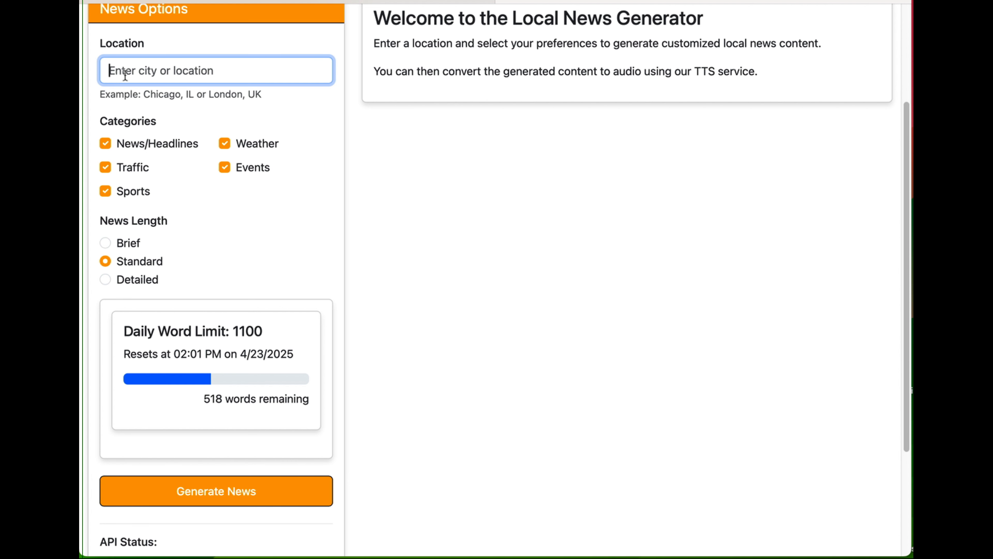
text(San Di)
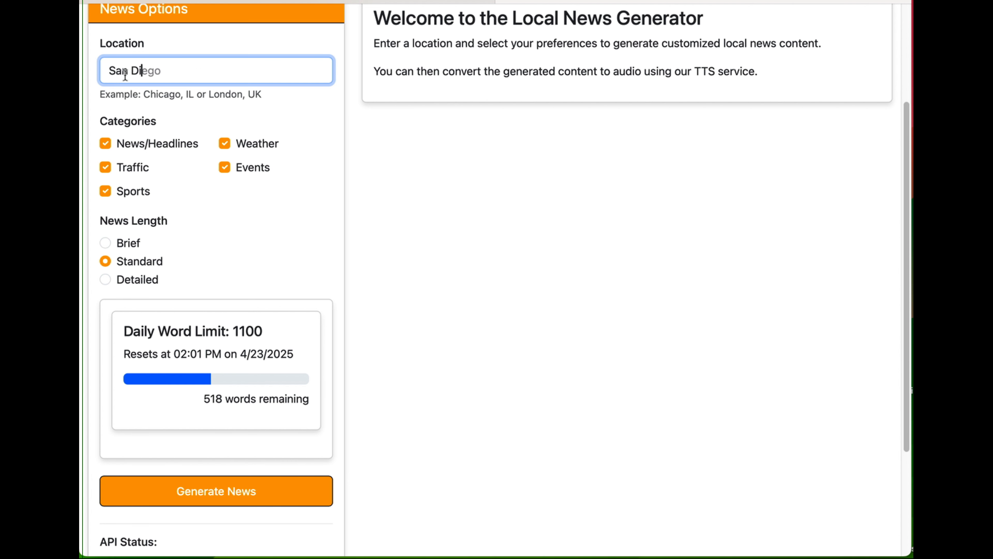
text(ego, CA)
click(216, 491)
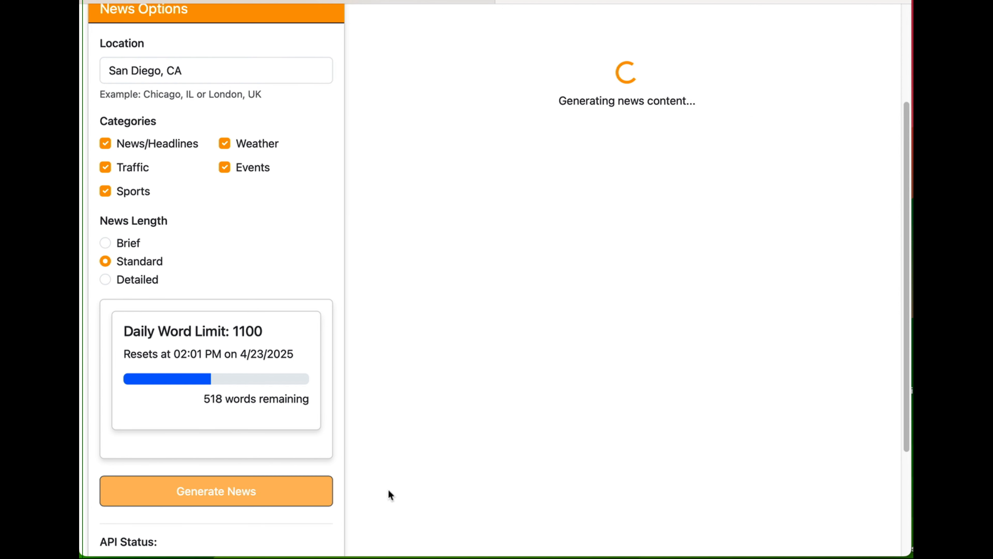
- Copy the generated San Diego news text and open the text-to-speech page for converting it to audio
scroll(390, 495, up, 3)
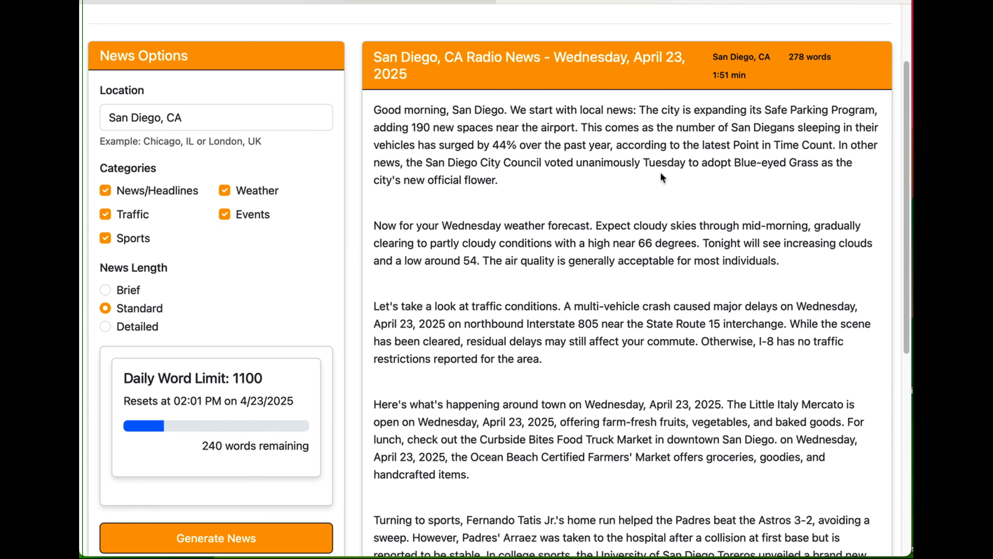
scroll(566, 323, down, 10)
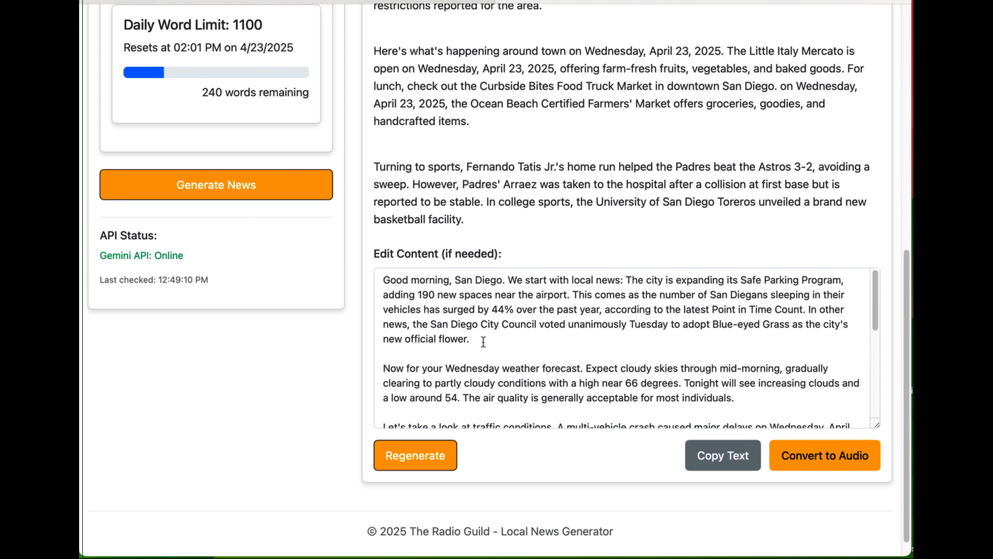
click(722, 470)
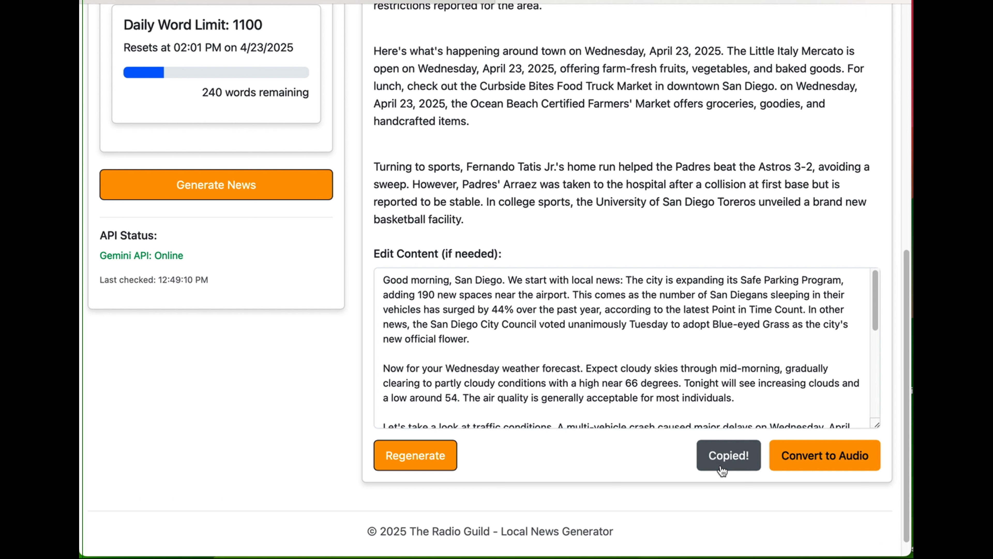
click(822, 463)
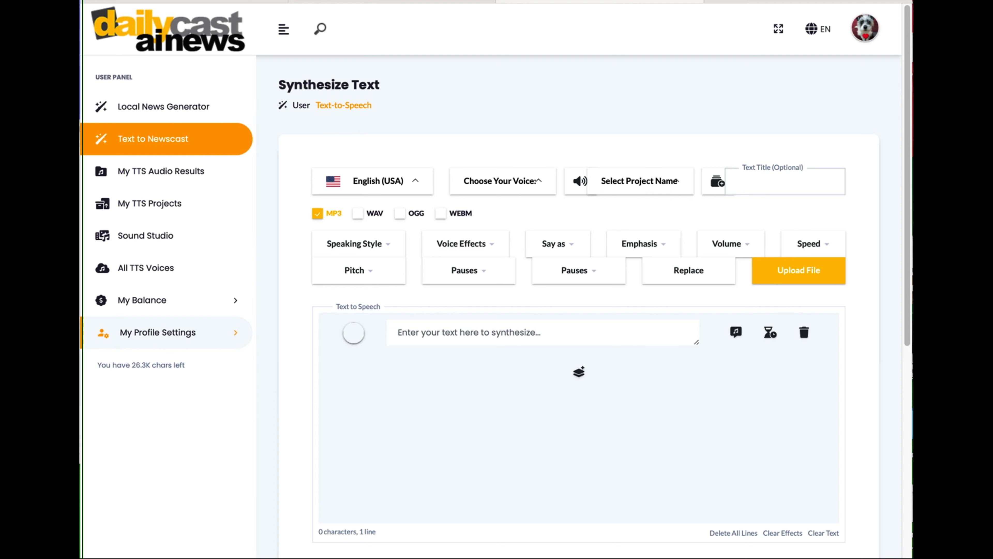
- Paste the San Diego script into NotesApril21-2025.txt and replace the "Wednesday, April 23, 2025" dates with "today"
click(79, 333)
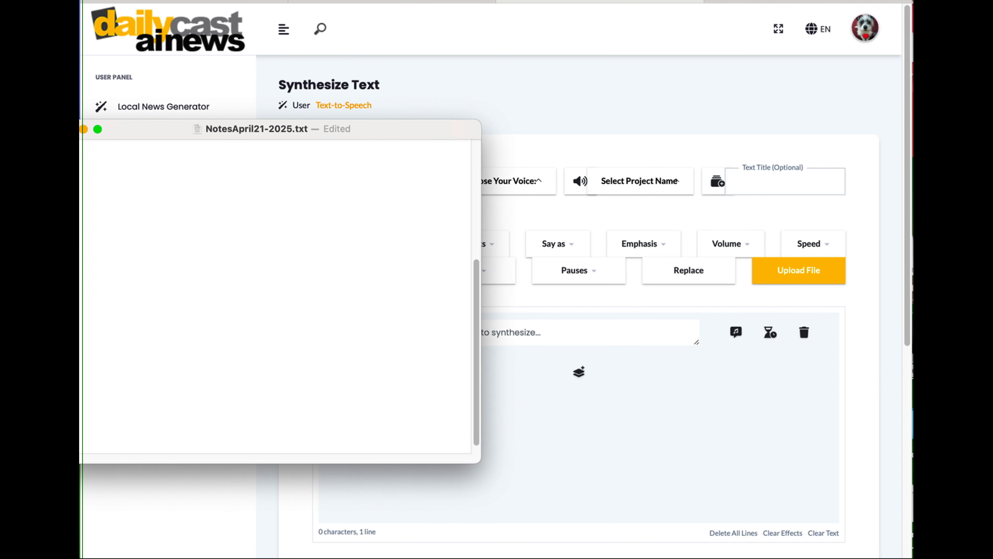
key(super+v)
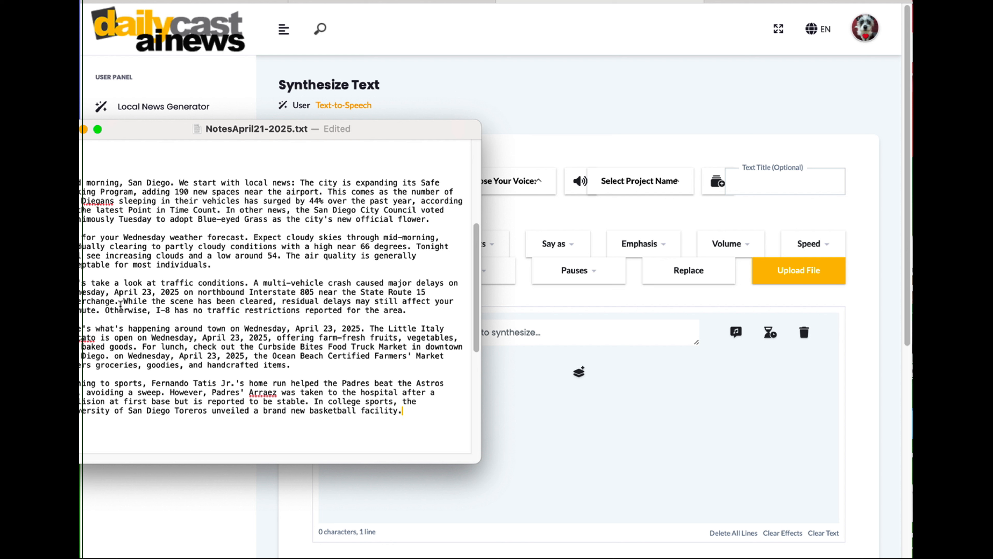
drag(179, 292, 452, 284)
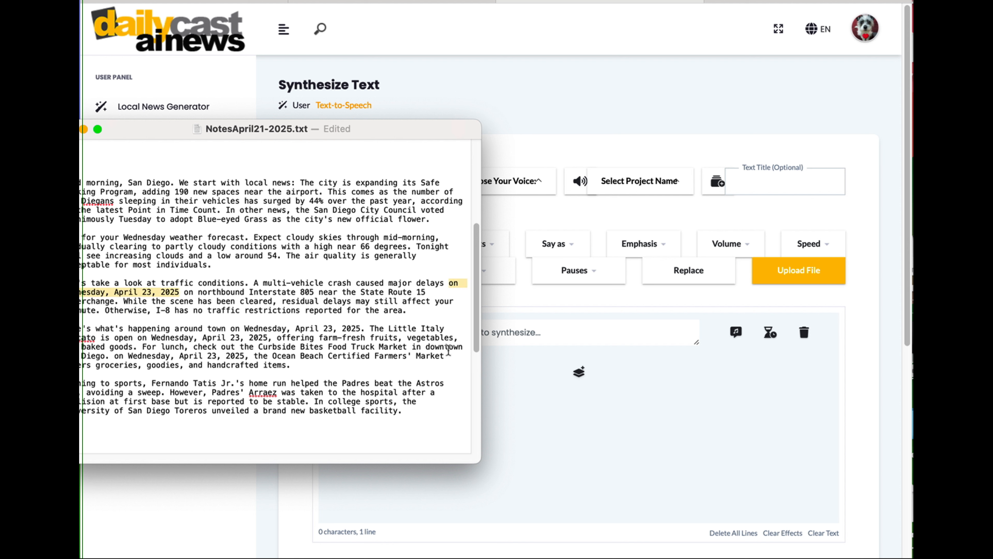
text(today)
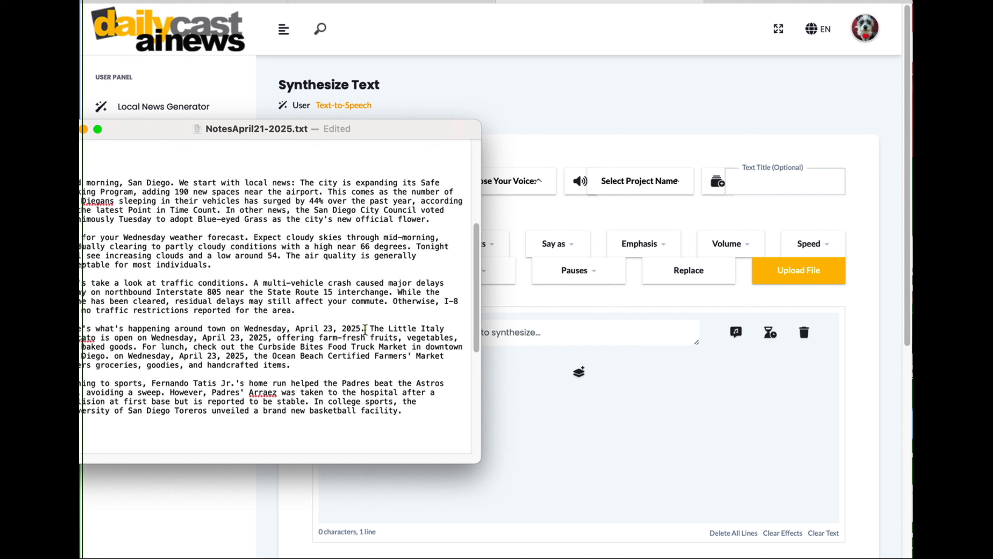
drag(360, 328, 240, 325)
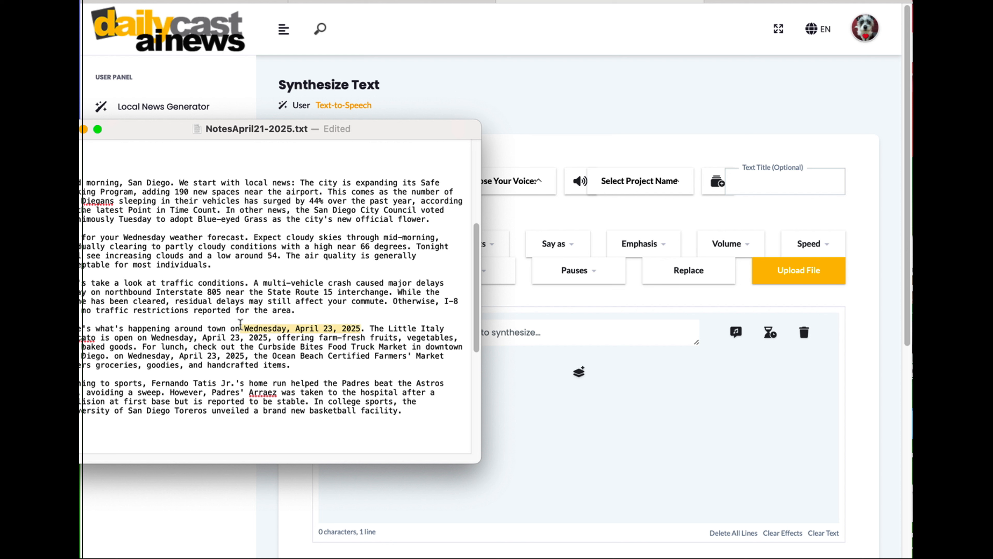
key(BackSpace)
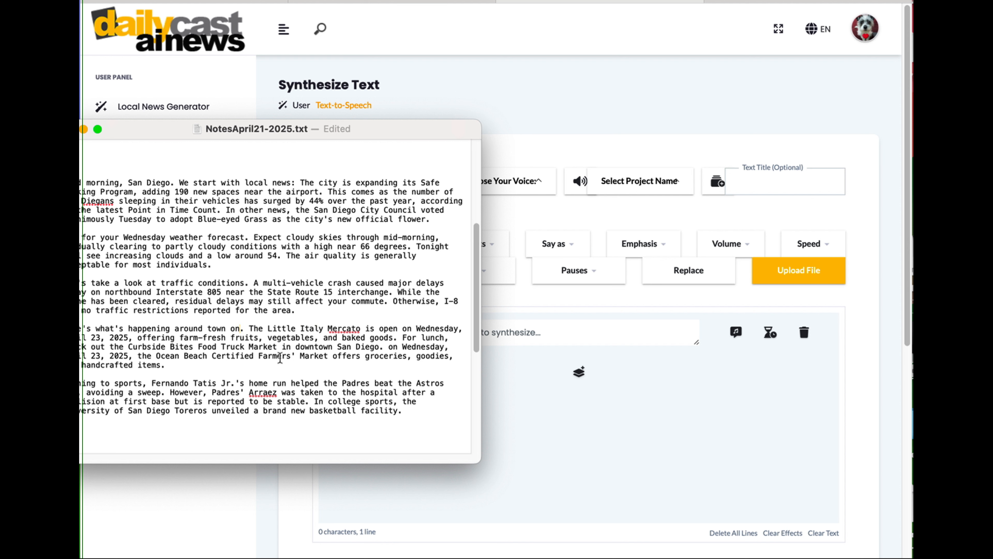
text(today)
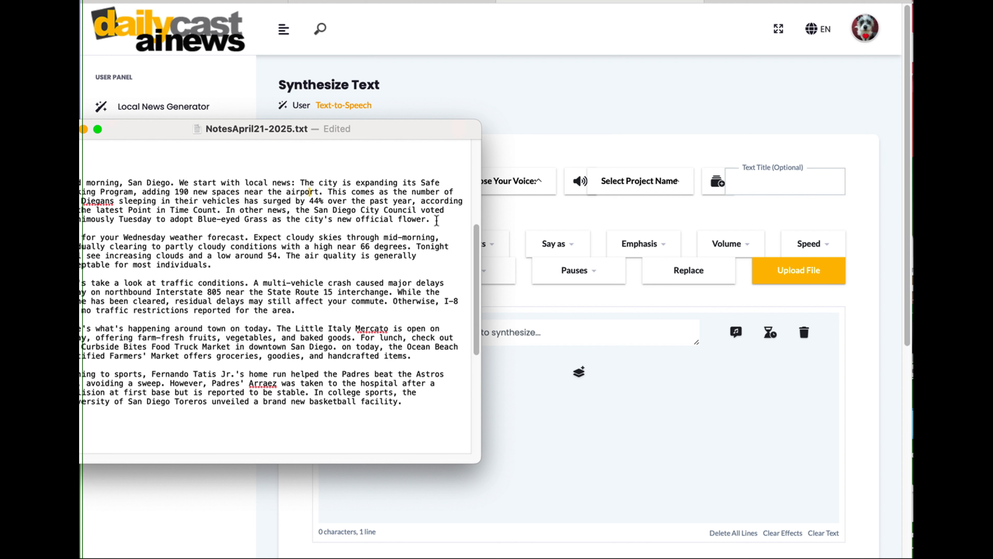
- Copy the opening local news paragraph from the notes into the first text-to-speech line
drag(431, 219, 82, 182)
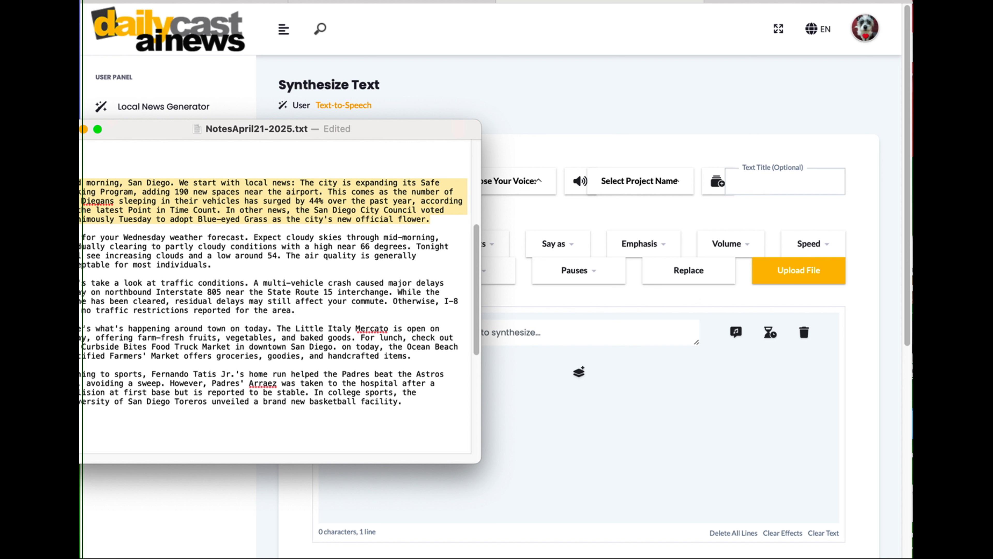
click(534, 345)
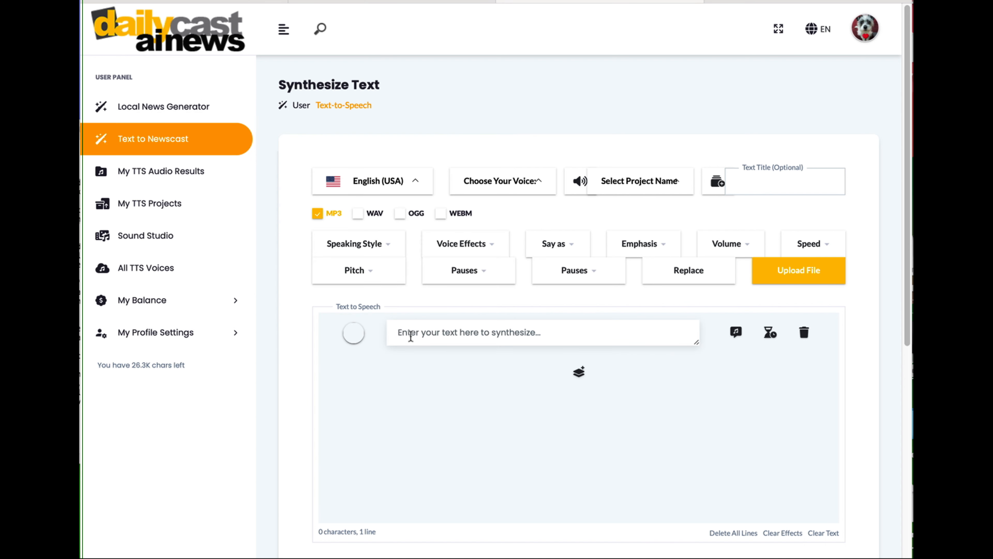
key(super+v)
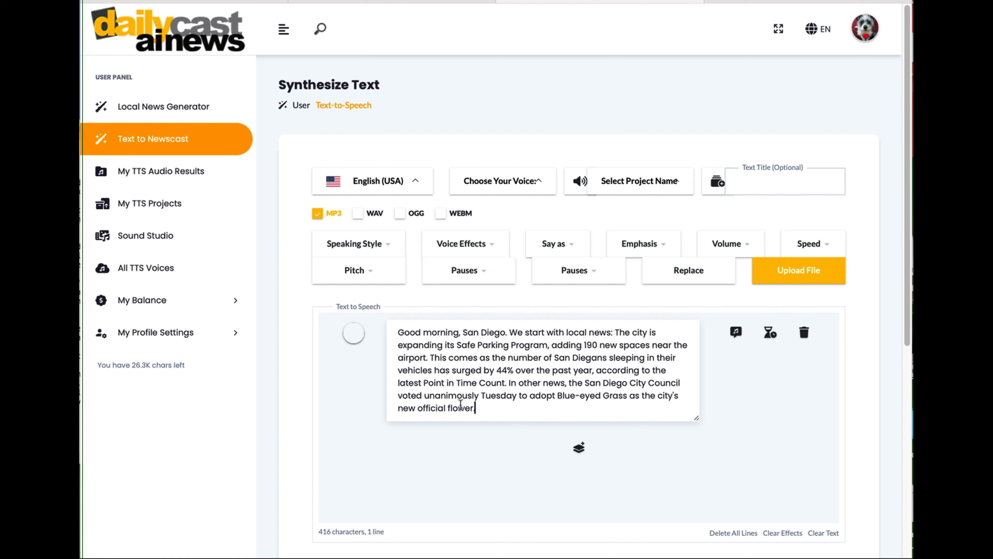
- Assign the AllenEdwards voice to the San Diego paragraph and synthesize it
click(501, 184)
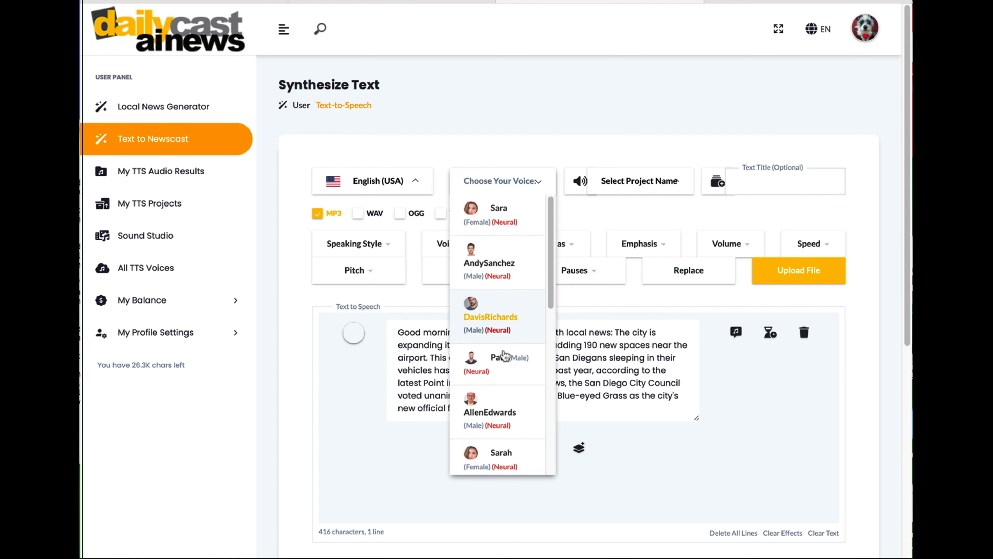
click(506, 411)
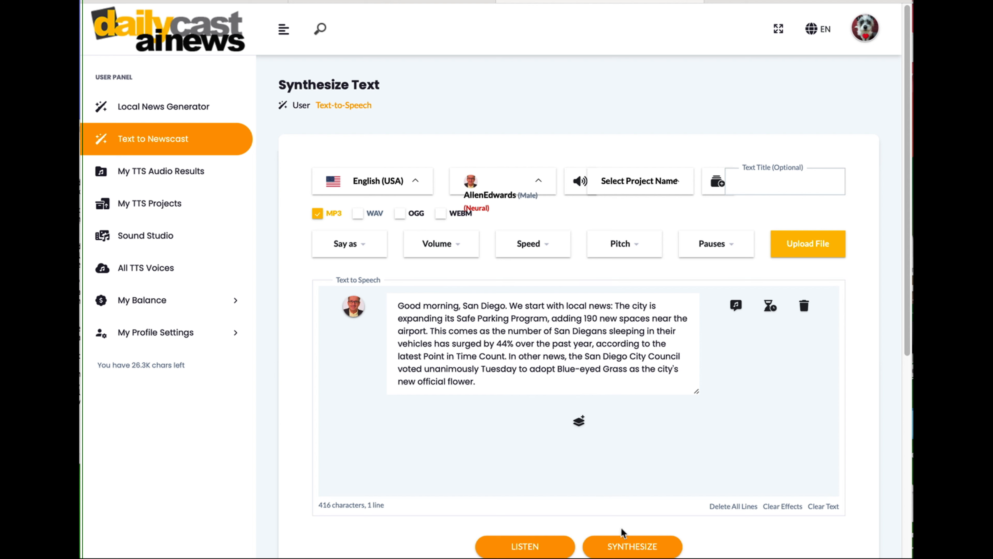
click(623, 548)
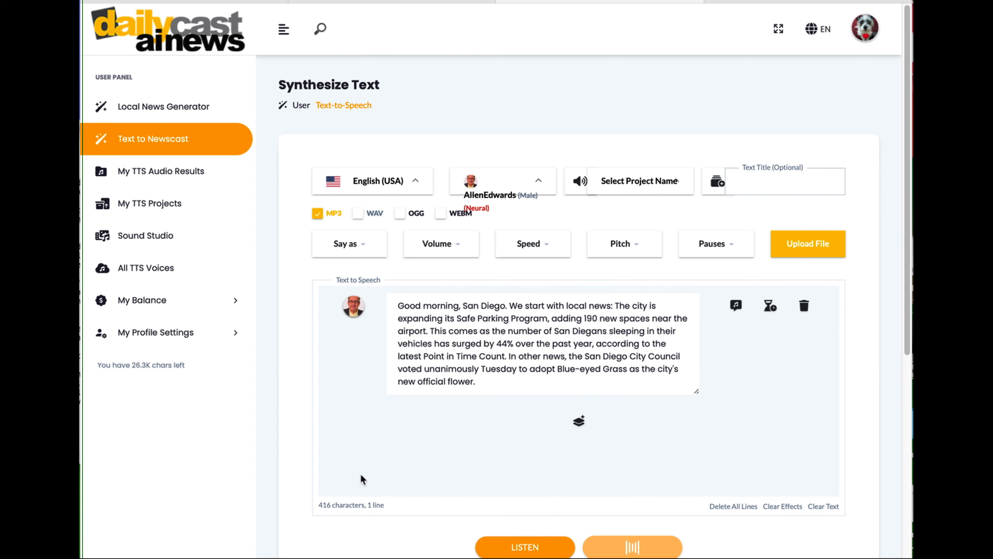
scroll(362, 478, down, 7)
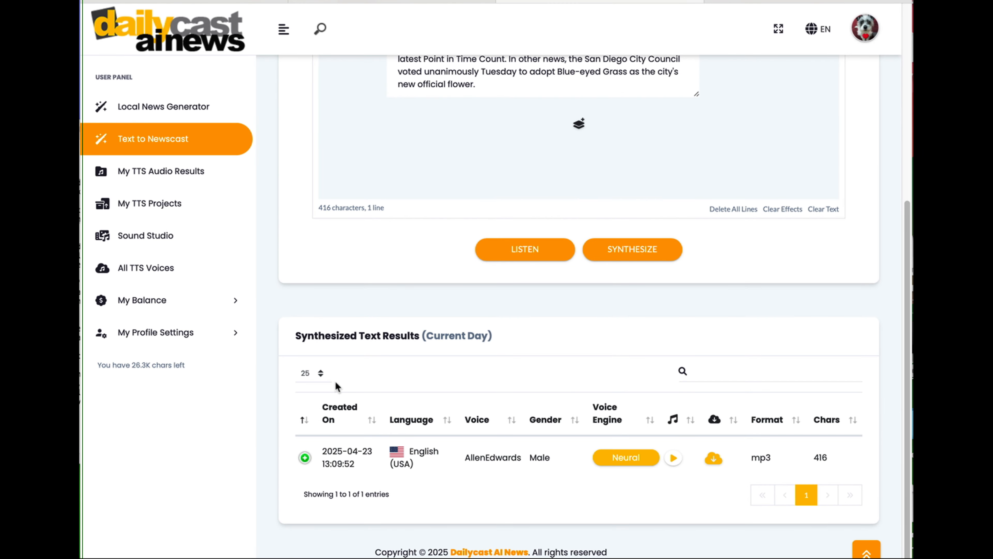
- Clear the San Diego paragraph from the text-to-speech line
scroll(426, 319, up, 6)
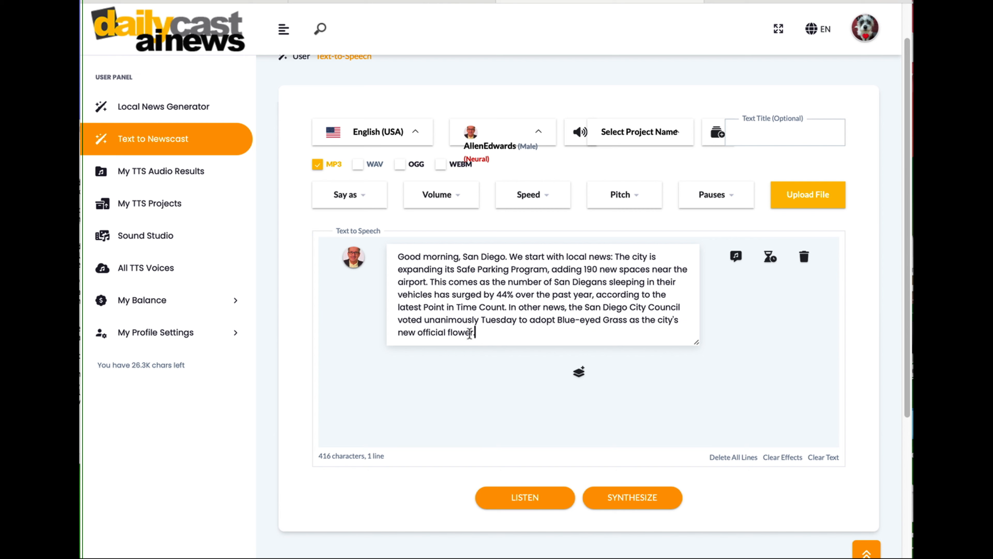
drag(474, 333, 390, 256)
key(BackSpace)
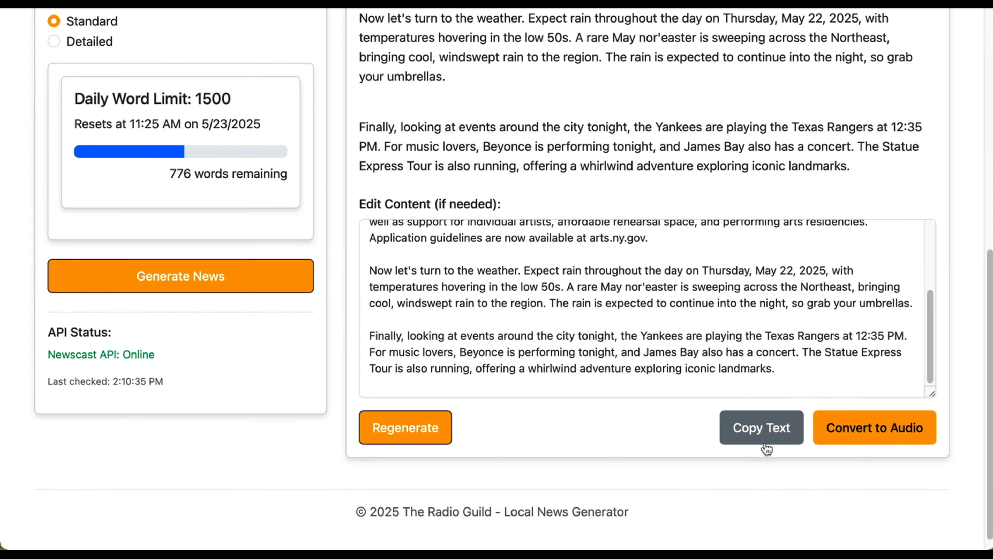
- Copy the generated New York news text and paste it into NotesApril21-2025.txt
click(762, 428)
click(1, 239)
drag(0, 90, 90, 101)
text(Good evening, New York. Here's what's making headlines today. The New York National Guard headquarters in Latham marked Memorial Day with a ceremony recognizing those who have given their lives in battle. Due to the rainy weather, the ceremony was held indoors. Major General Michael Natali spoke about the importance of the day and New York's role in creating the holiday.  In other news, Governor Hochul announced $81.5 million in grant funding available for New York State artists and cultural organizations. The grants will provide general operating support for organizations, as well as support for individual artists, affordable rehearsal space, and performing arts residencies. Application guidelines are now available at arts.ny.gov.  Now let's turn to the weather. Expect rain throughout the day today, with temperatures hovering in the low 50s. A rare May nor'easter is sweeping across the Northeast, bringing cool, windswept rain to the region. The rain is expected to continue into the night, so grab your umbrellas.  Finally, looking at events around the city tonight, the Yankees are playing the Texas Rangers at 12:35 PM. For music lovers, Beyonce is performing tonight, and James Bay also has a concert. The Statue Express Tour is also running, offering a whirlwind adventure exploring iconic landmarks.)
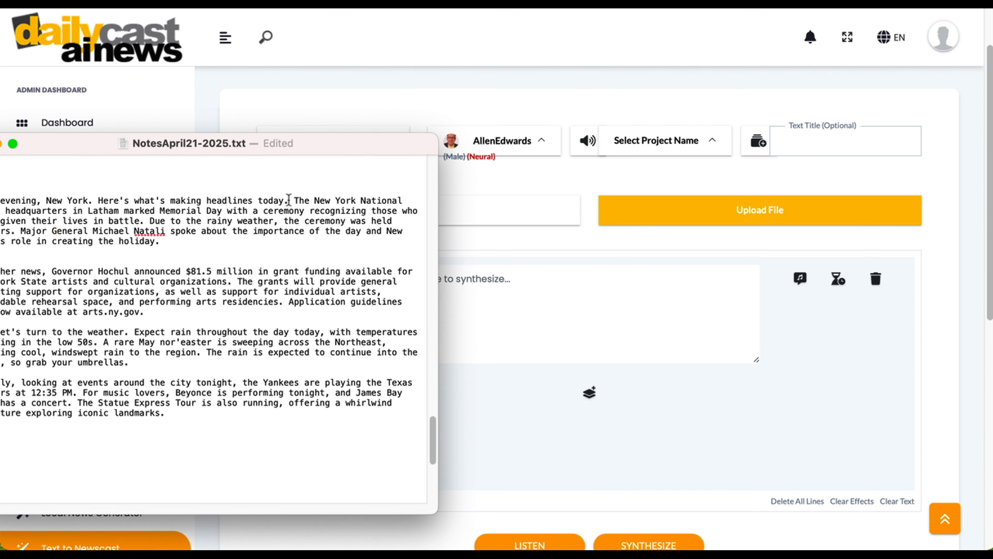
- Copy the sentences "Good evening, New York. Here's what's making headlines today." from the notes into the first text-to-speech line
drag(289, 201, 0, 200)
key(ctrl+c)
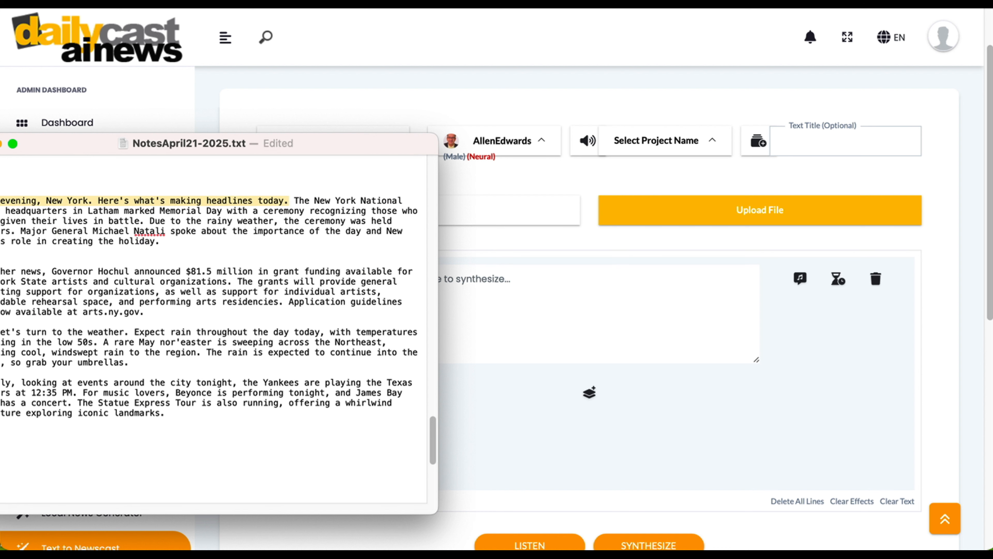
click(477, 284)
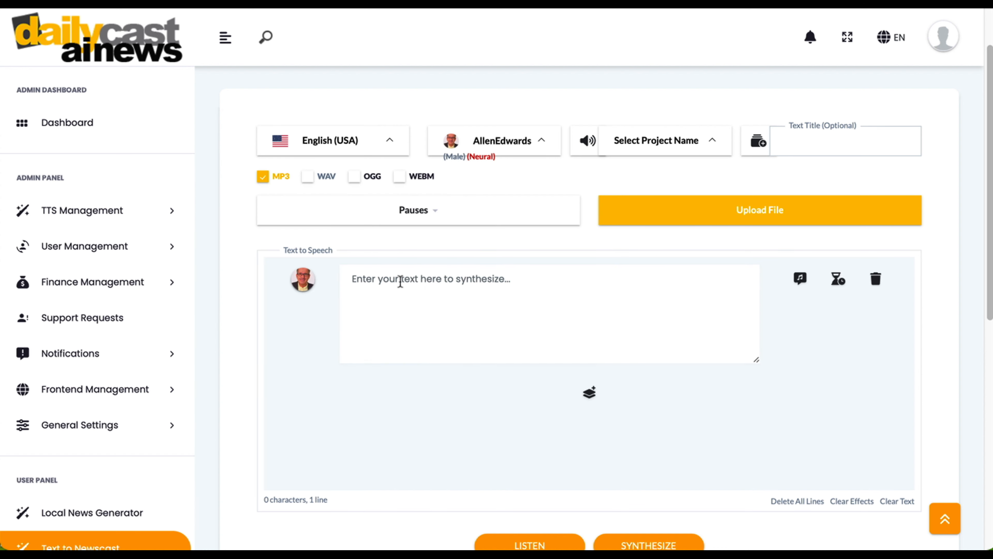
key(ctrl+v)
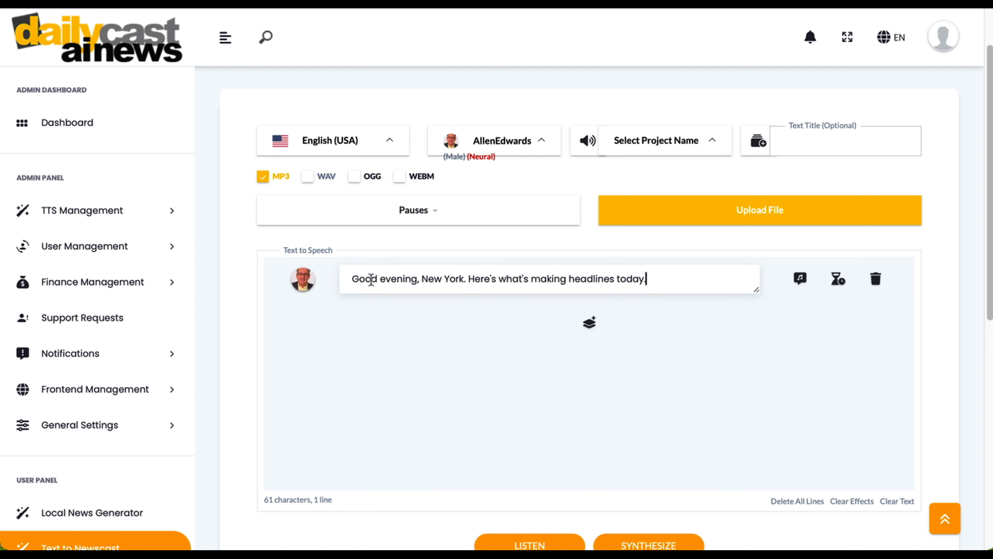
- Add a second speech line with the AllenEdwards voice and a third one with the Paul voice
scroll(370, 280, down, 2)
click(589, 242)
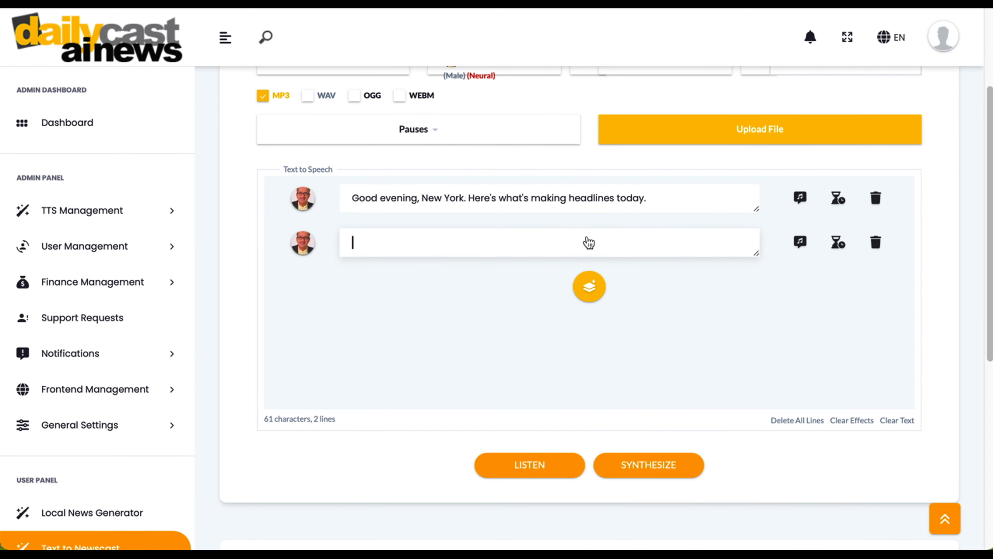
scroll(524, 295, up, 2)
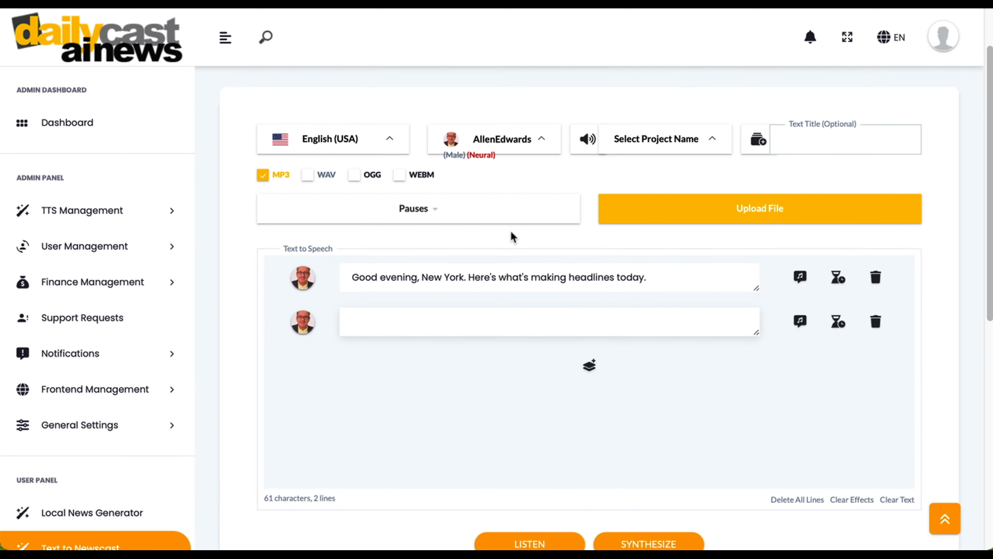
click(495, 139)
click(486, 318)
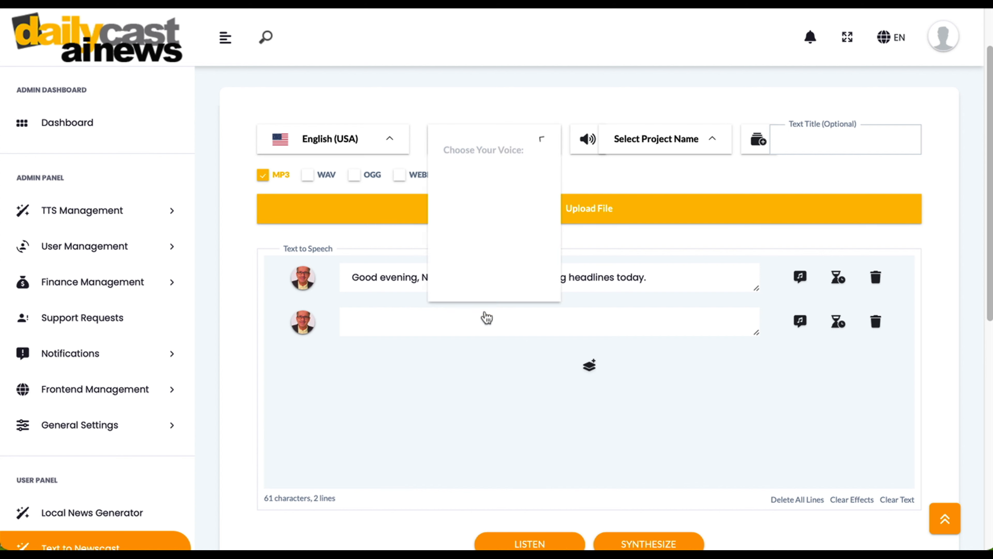
click(588, 365)
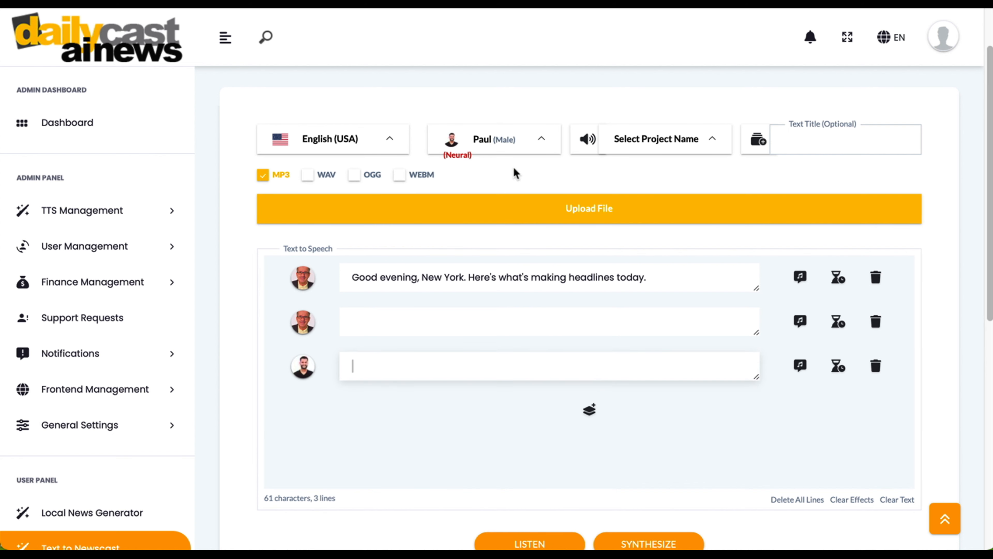
- Choose the Sarah voice and add a fourth speech line with it
click(496, 149)
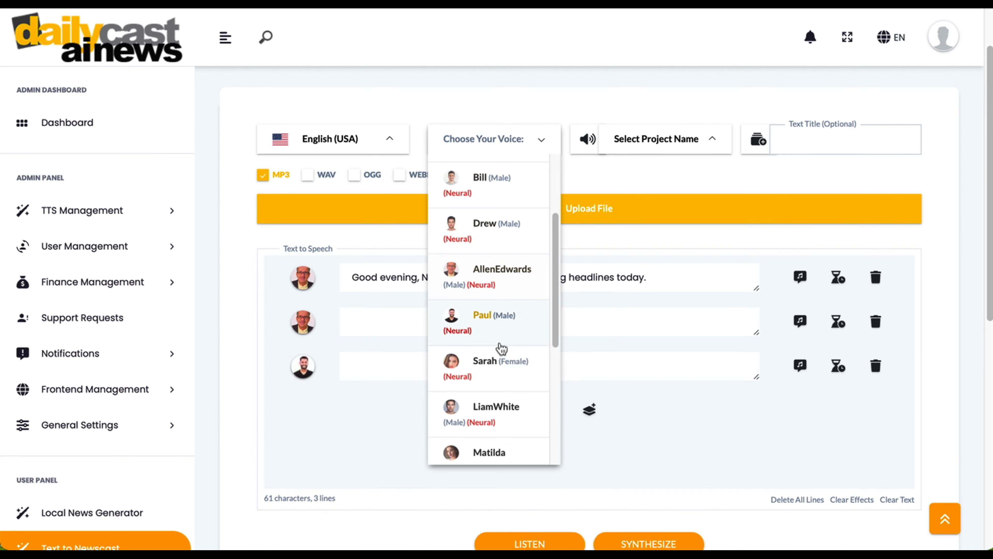
click(496, 359)
click(585, 422)
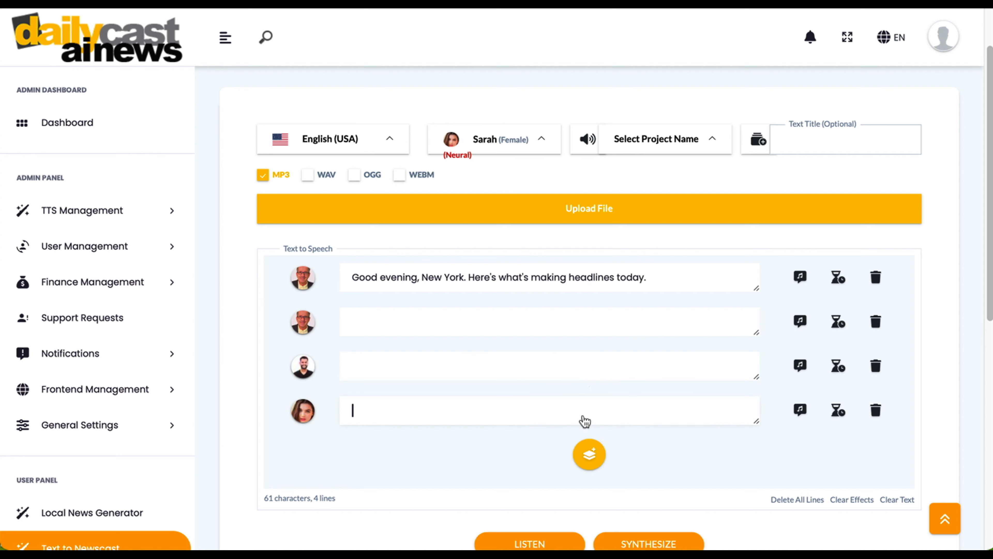
- Choose the Drew voice and add a fifth speech line with it
click(494, 151)
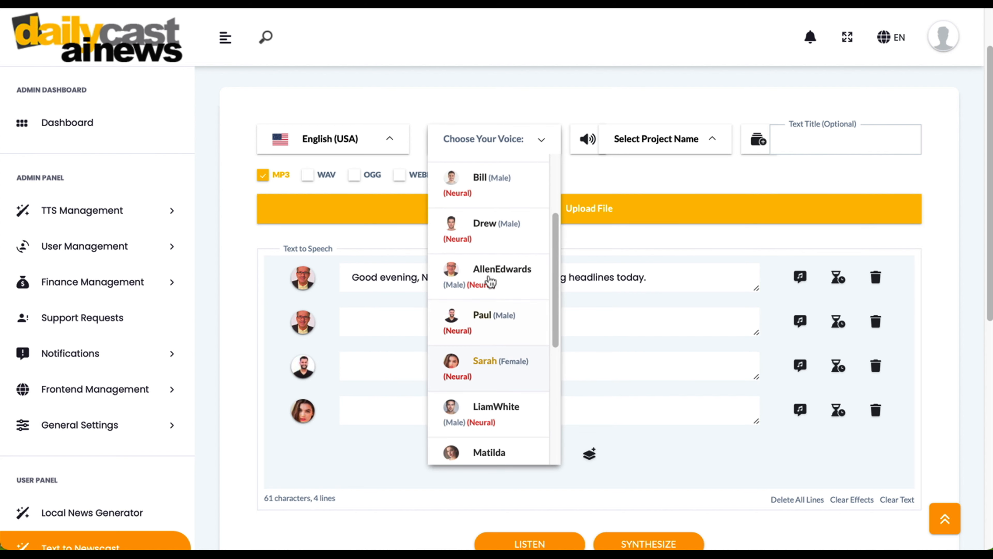
click(485, 224)
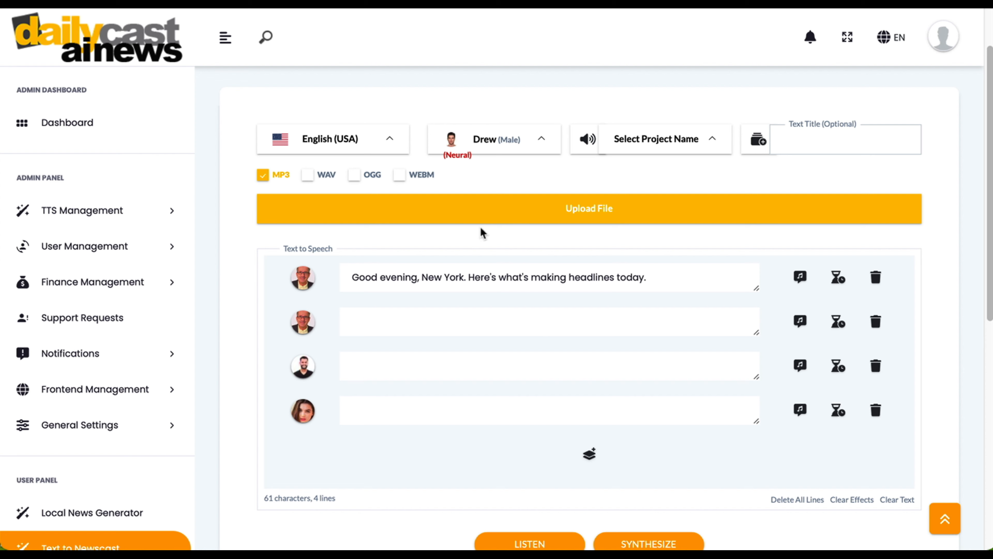
click(589, 454)
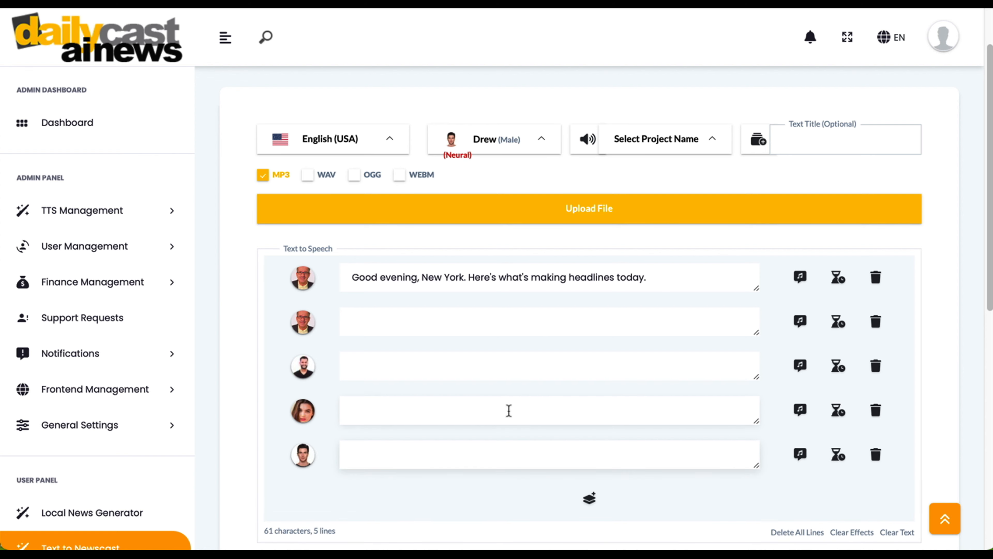
- Copy the New York National Guard Memorial Day story from NotesApril21-2025.txt into the second speech line
scroll(507, 410, down, 1)
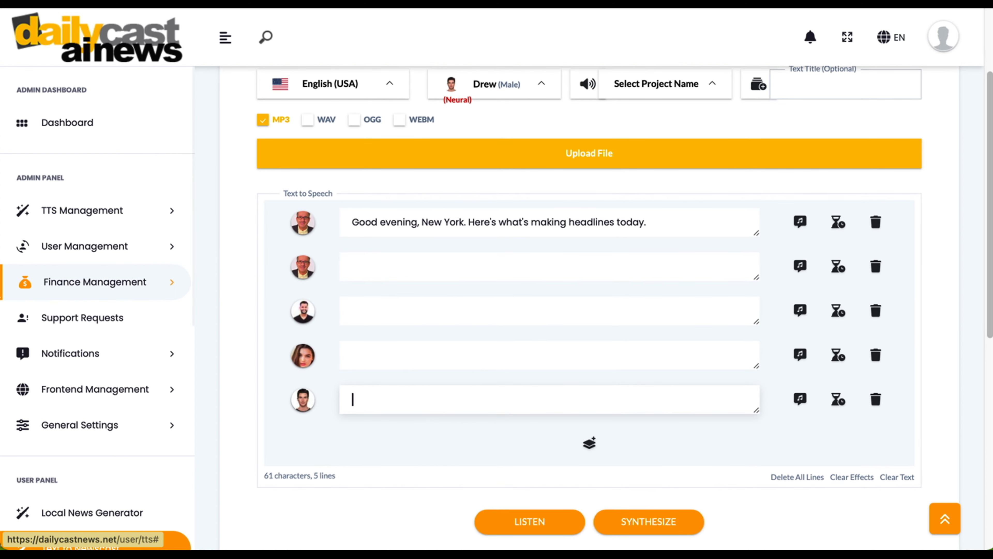
click(1, 293)
click(82, 168)
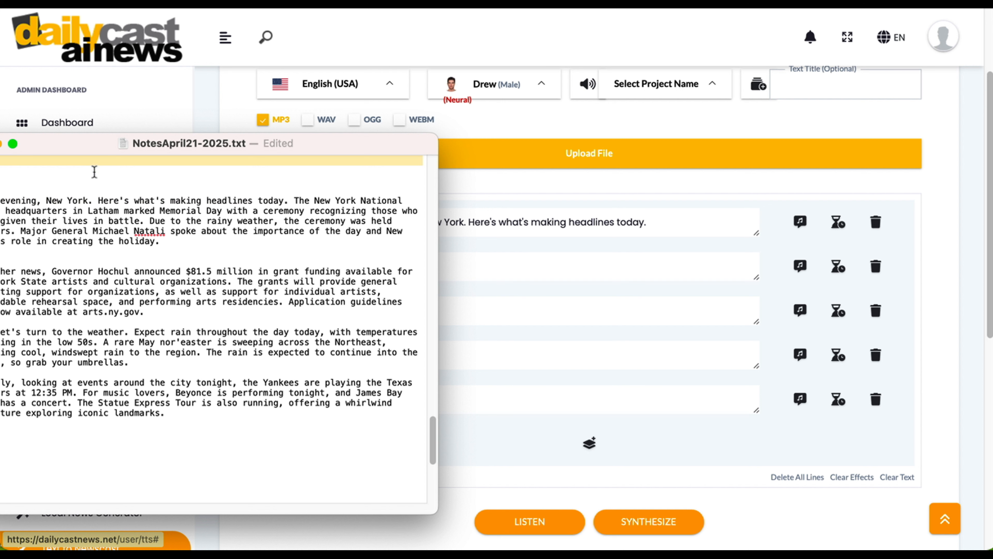
drag(160, 241, 295, 202)
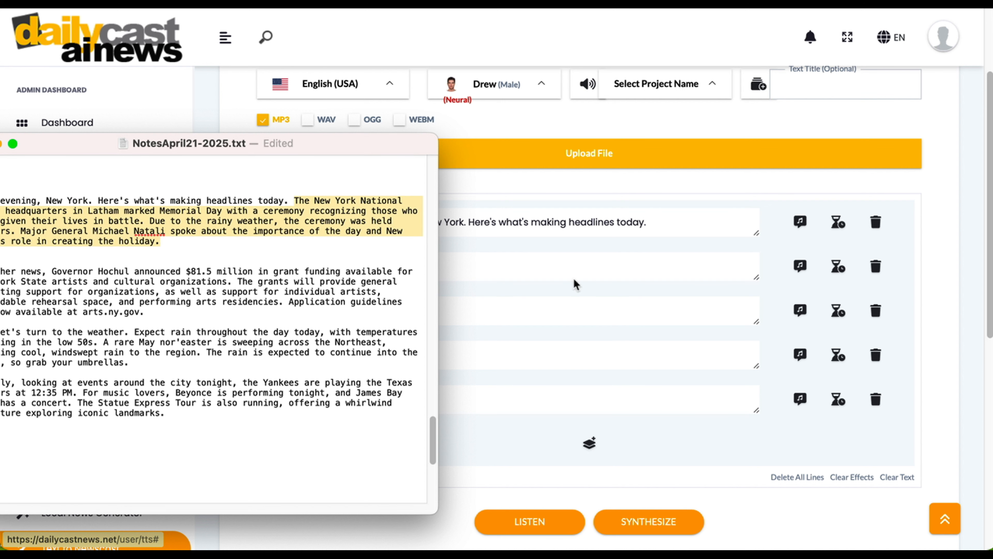
click(528, 275)
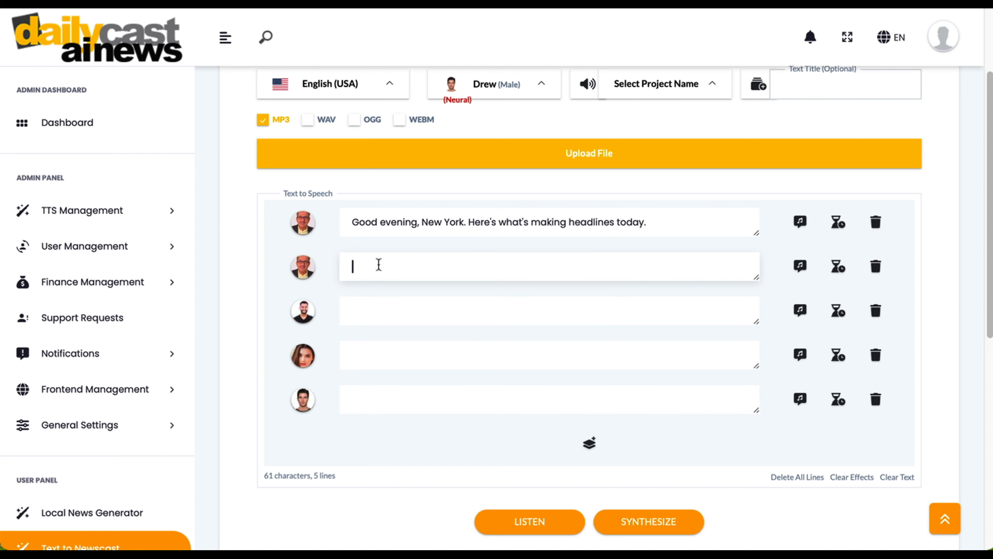
text(The New York National Guard headquarters in Latham marked Memorial Day with a ceremony recognizing those who have given their lives in battle. Due to the rainy weather, the ceremony was held indoors. Major General Michael Natali spoke about the importance of the day and New York's role in creating the holiday.)
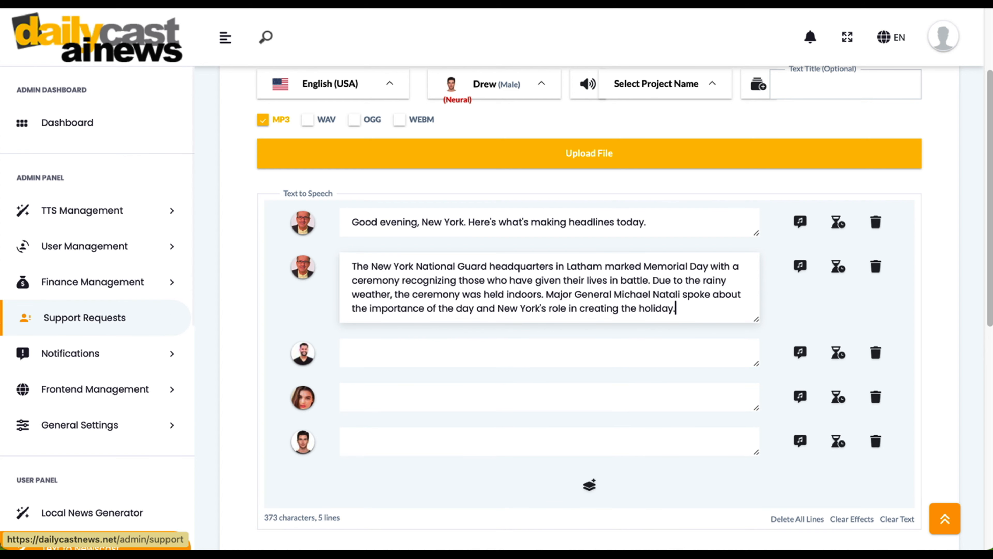
- Copy the "In other news" paragraph about the $81.5 million arts grants from the notes into the third speech line
key(super+Tab)
drag(145, 311, 2, 271)
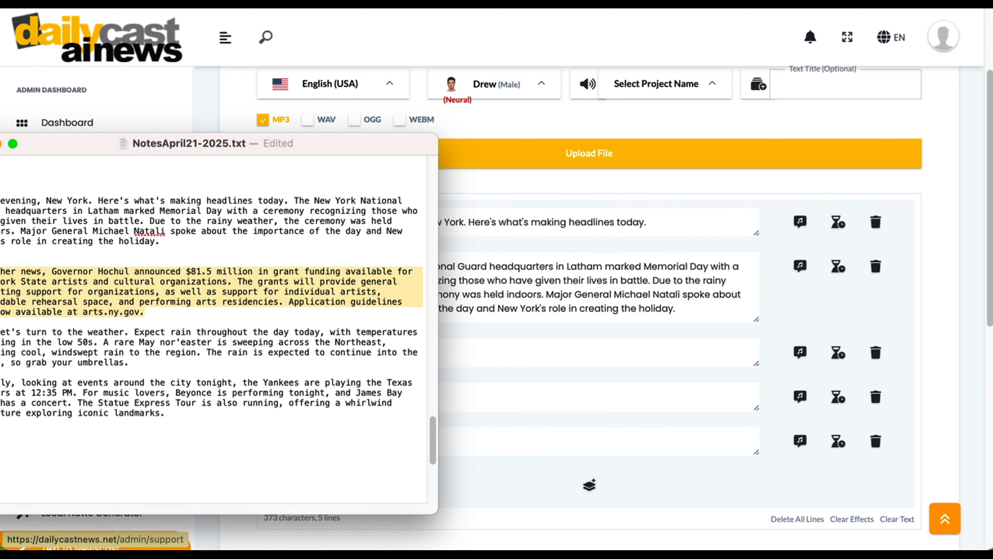
click(483, 359)
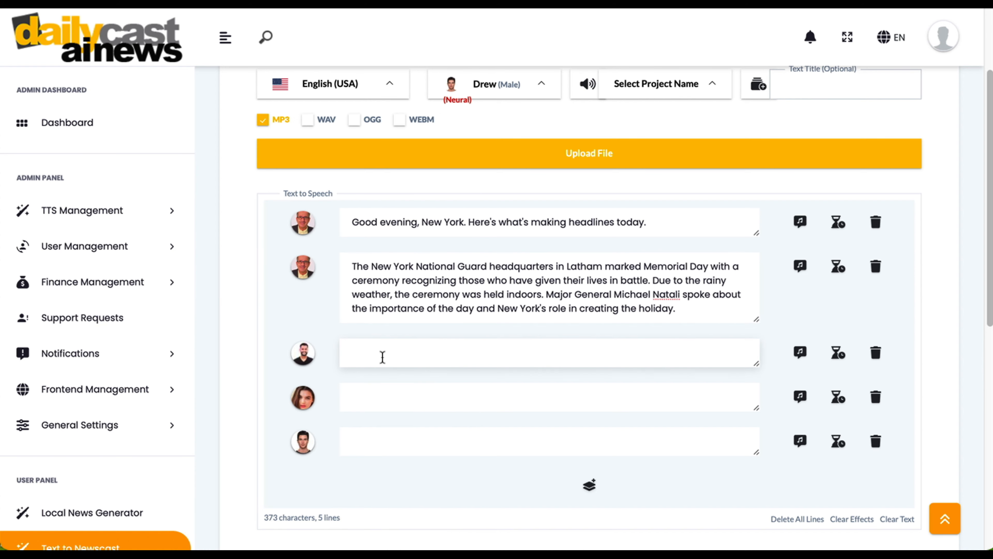
text(In other news, Governor Hochul announced $81.5 million in grant funding available for New York State artists and cultural organizations. The grants will provide general operating support for organizations, as well as support for individual artists, affordable rehearsal space, and performing arts residencies. Application guidelines are now available at arts.ny.gov.)
- Copy the weather paragraph starting "Now let's turn to the weather" from the notes into Sarah's speech line
key(super+Tab)
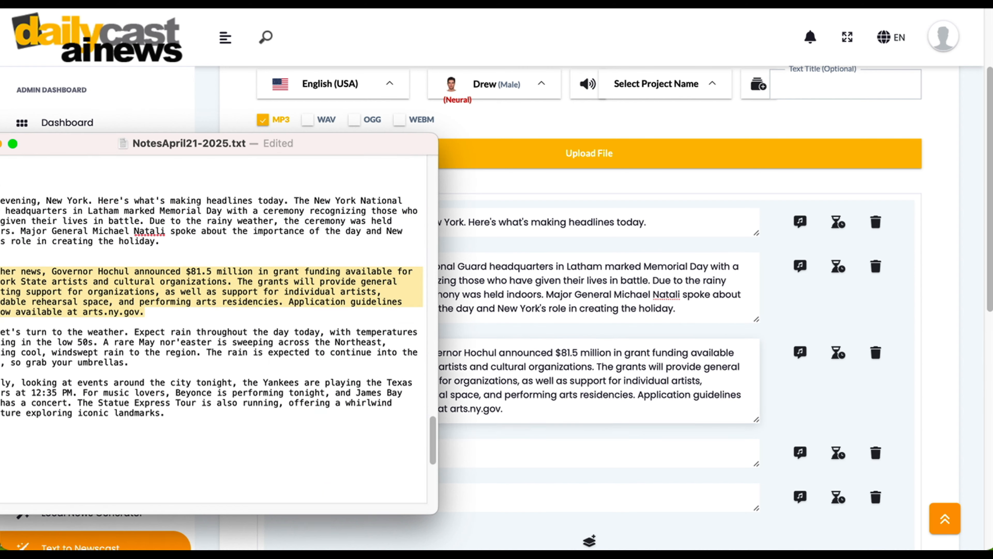
drag(133, 363, 2, 332)
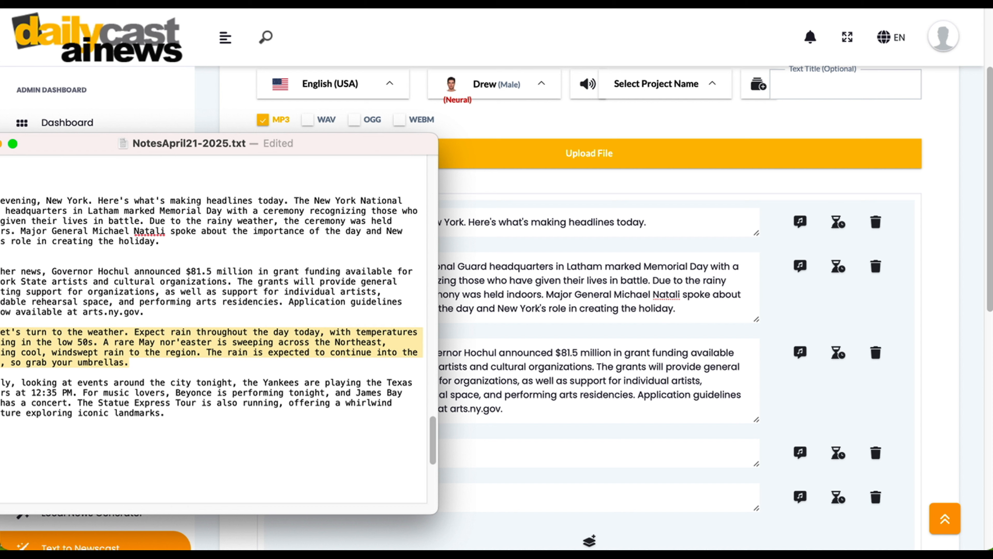
click(466, 455)
click(467, 454)
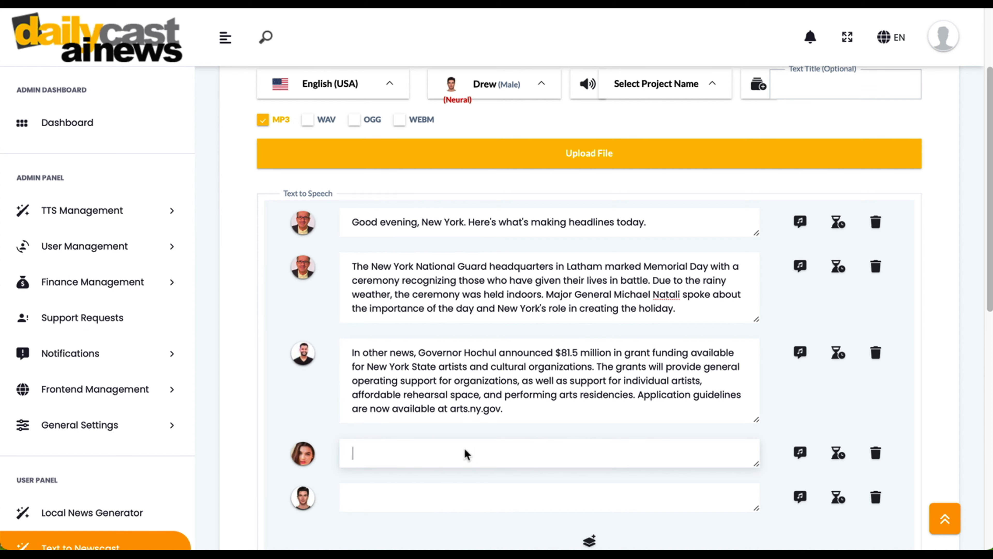
text(Now let's turn to the weather. Expect rain throughout the day today, with temperatures hovering in the low 50s. A rare May nor'easter is sweeping across the Northeast, bringing cool, windswept rain to the region. The rain is expected to continue into the night, so grab your umbrellas.)
- Copy the closing paragraph about tonight's city events from the notes into the fifth speech line
scroll(465, 455, down, 5)
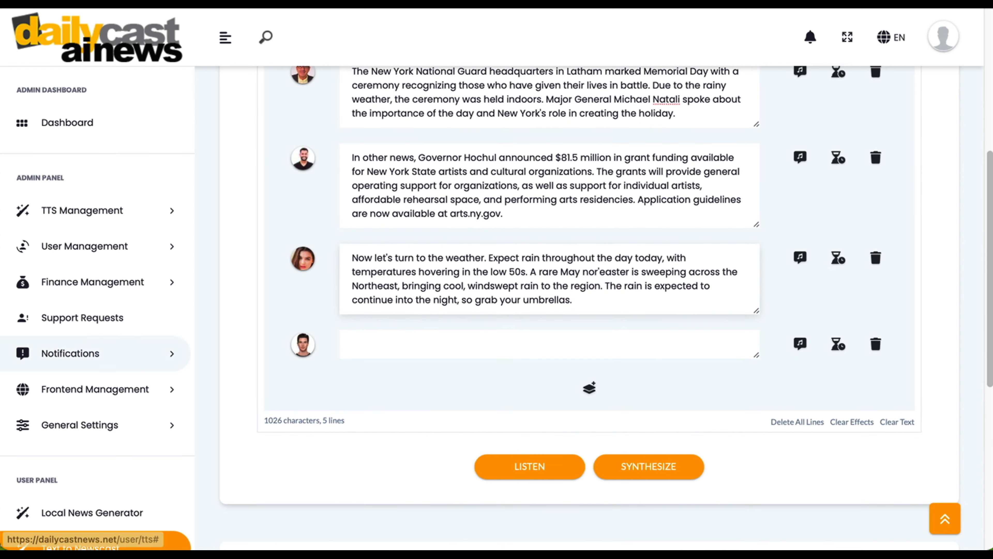
key(super+Tab)
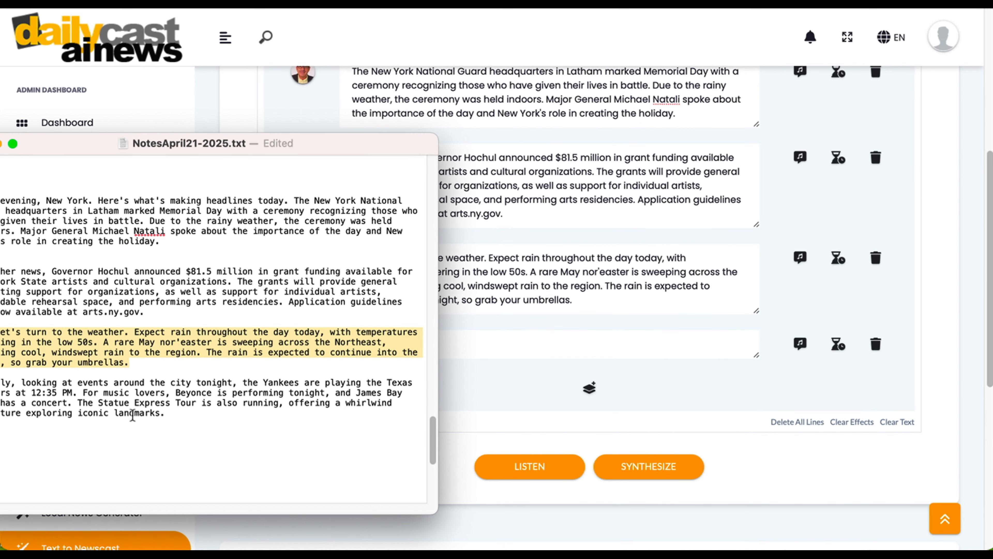
drag(165, 414, 4, 383)
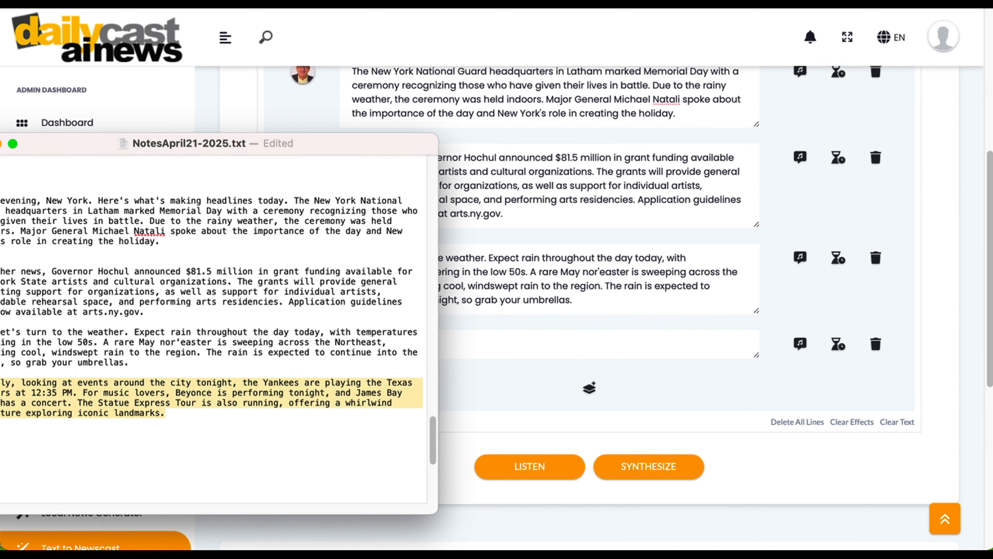
click(480, 335)
click(463, 333)
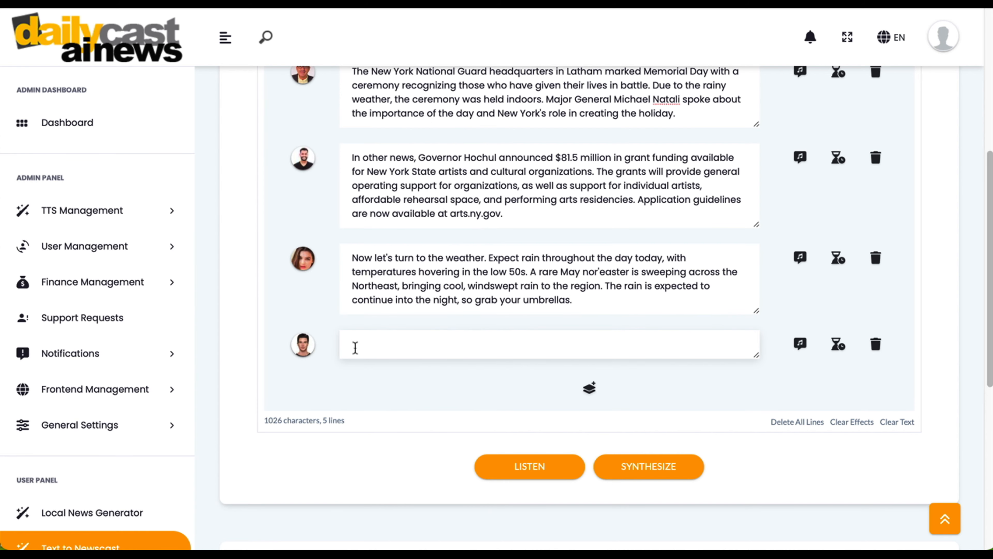
text(Finally, looking at events around the city tonight, the Yankees are playing the Texas Rangers at 12:35 PM. For music lovers, Beyonce is performing tonight, and James Bay also has a concert. The Statue Express Tour is also running, offering a whirlwind adventure exploring iconic landmarks.)
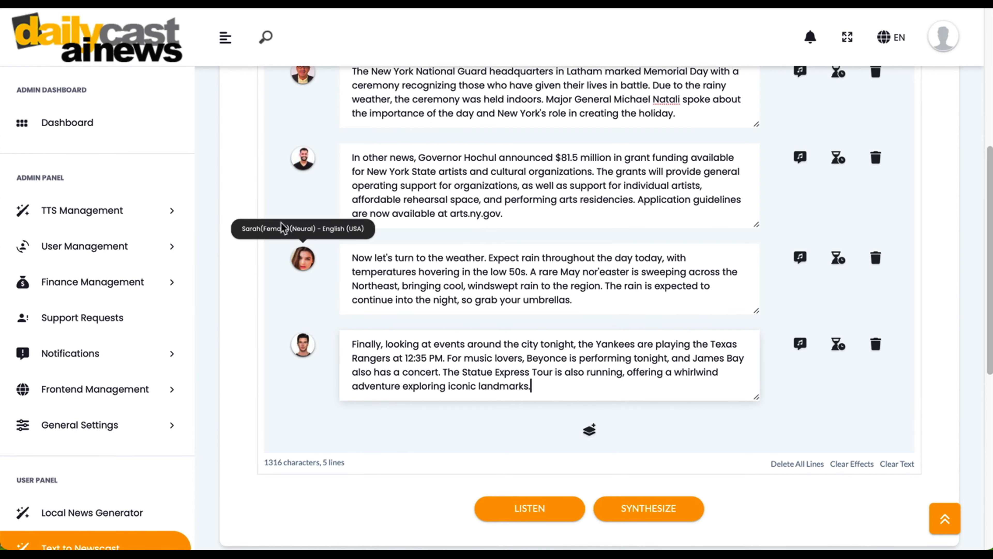
- Check the five speech lines and synthesize them into one multi-voice MP3 newscast
scroll(841, 428, up, 3)
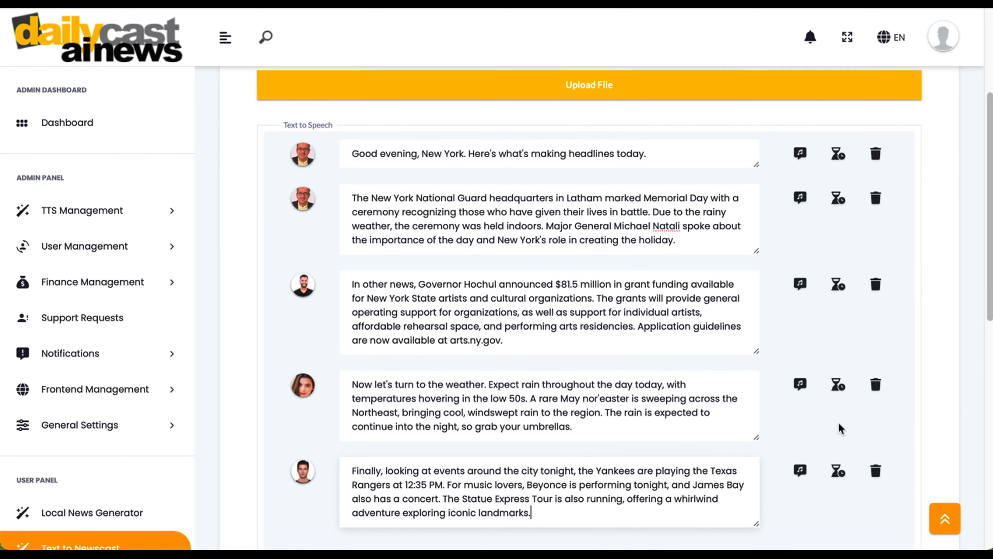
scroll(841, 429, down, 6)
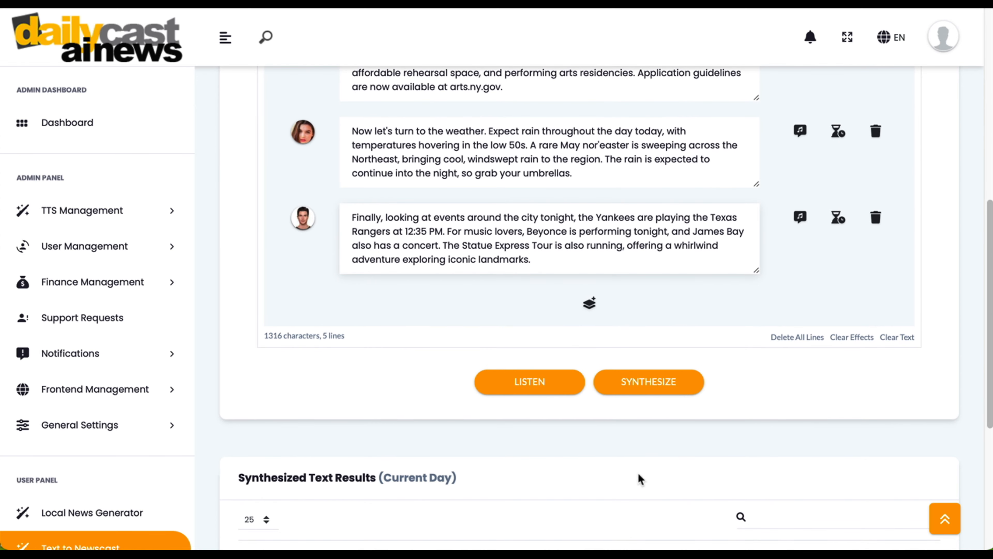
click(643, 382)
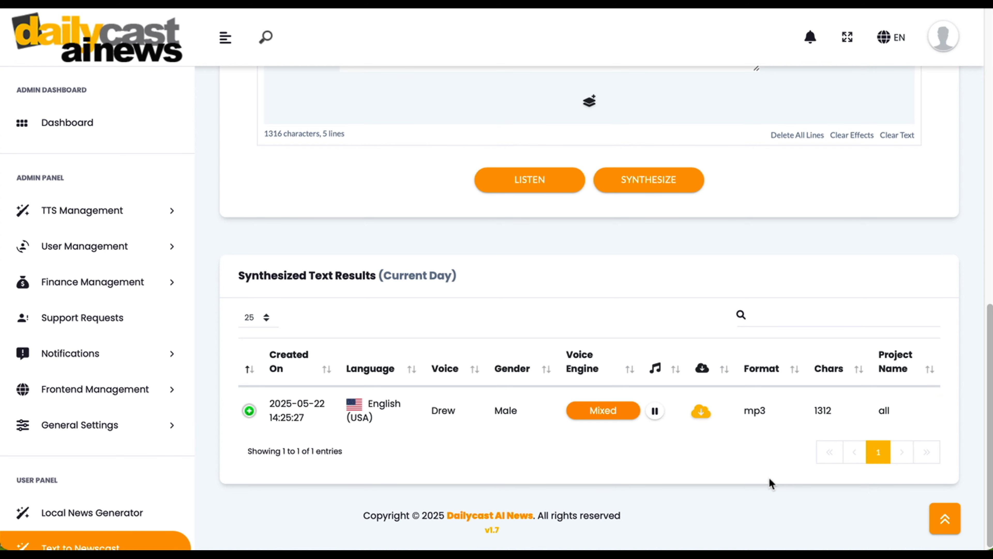
scroll(769, 476, up, 10)
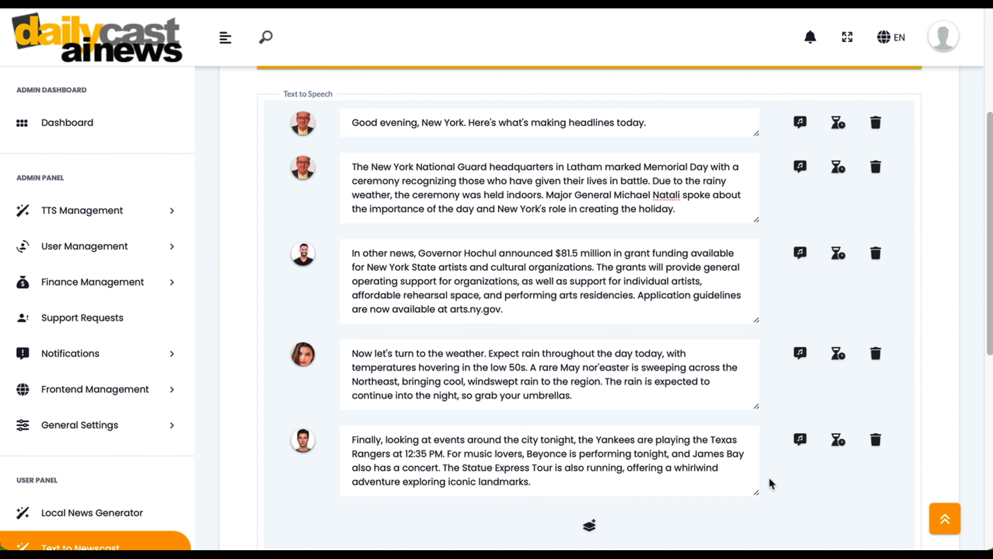
scroll(770, 477, down, 3)
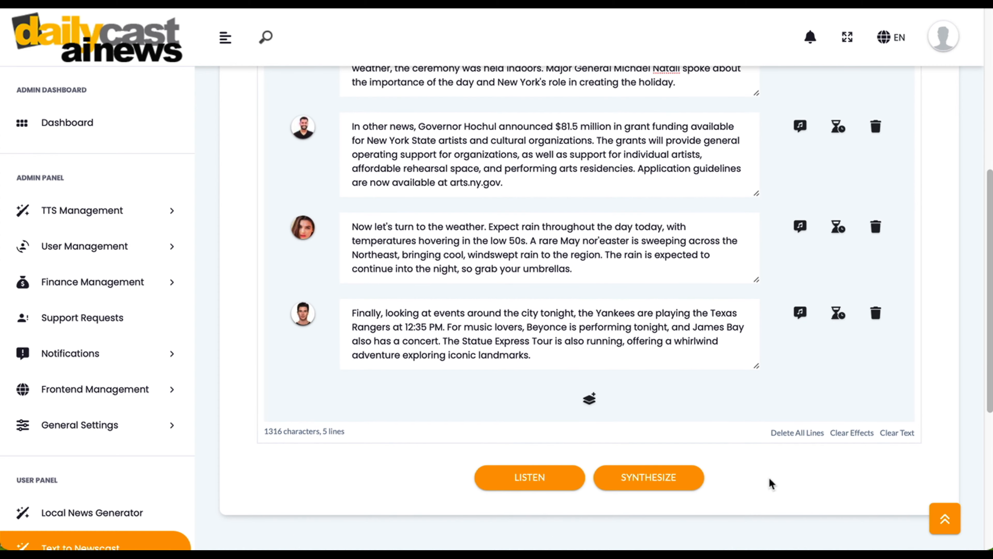
scroll(804, 462, down, 2)
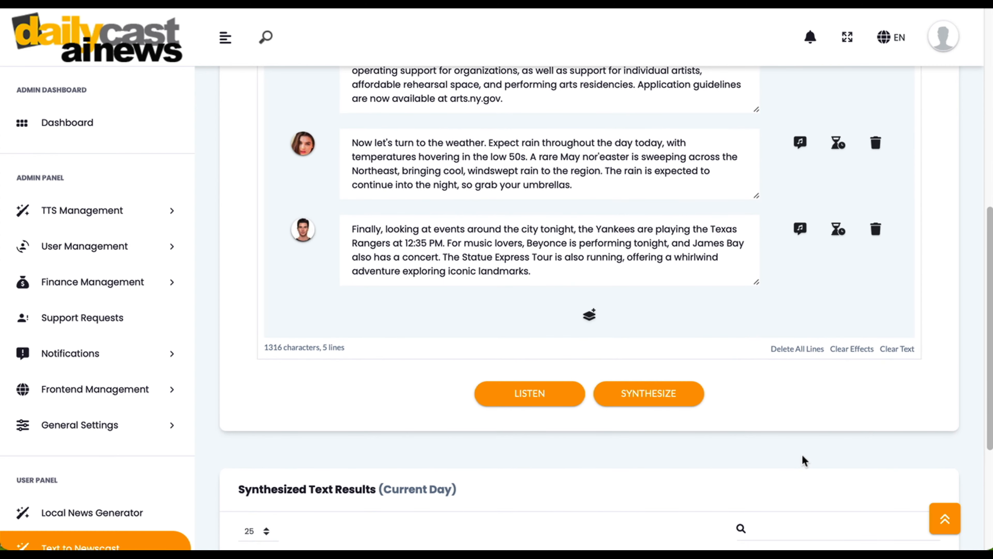